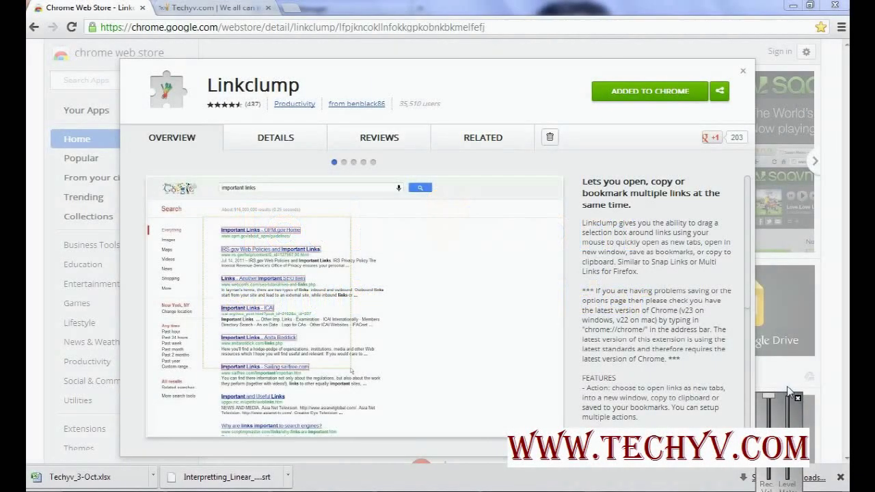
Open a new blank tab next to the Linkclump and TechyV homepage tabs.
left_click(797, 398)
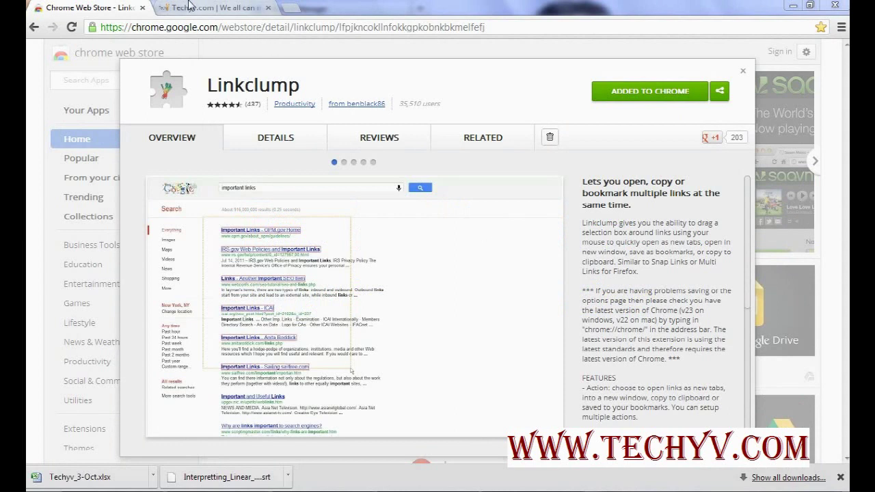
left_click(216, 7)
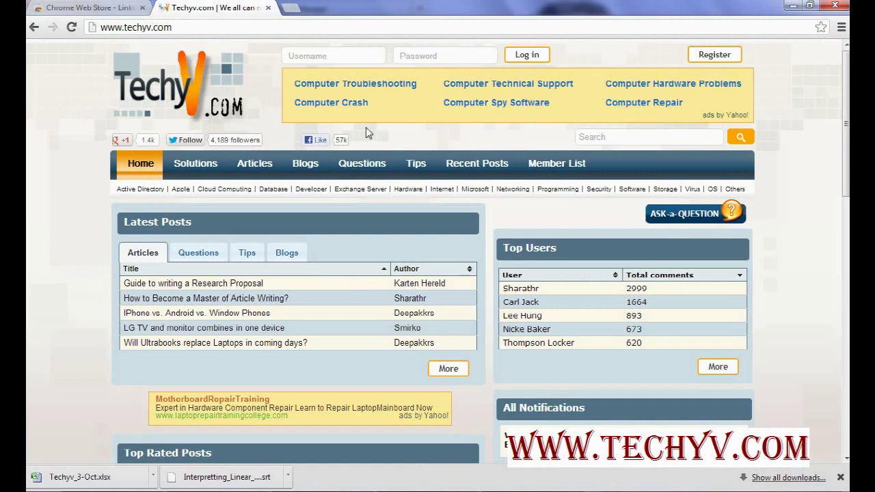
left_click(291, 8)
left_click(245, 8)
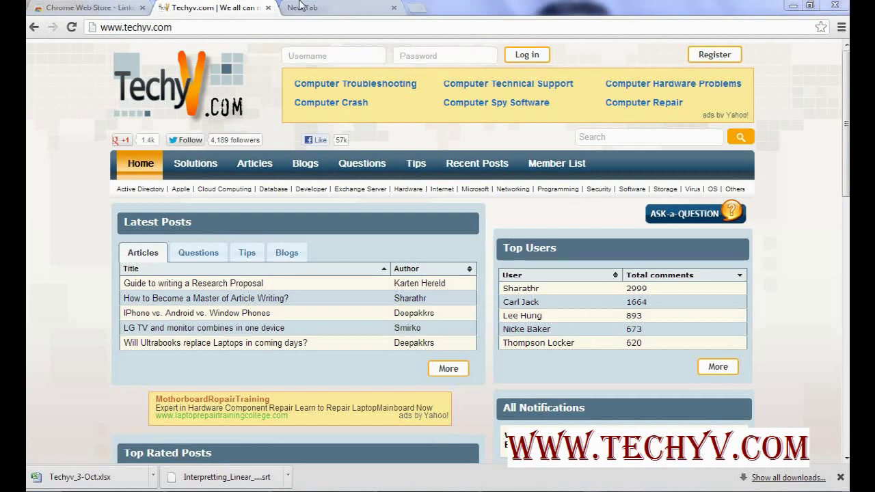
left_click(304, 8)
Return to the Linkclump Web Store page and select its whole address-bar URL.
left_click(126, 10)
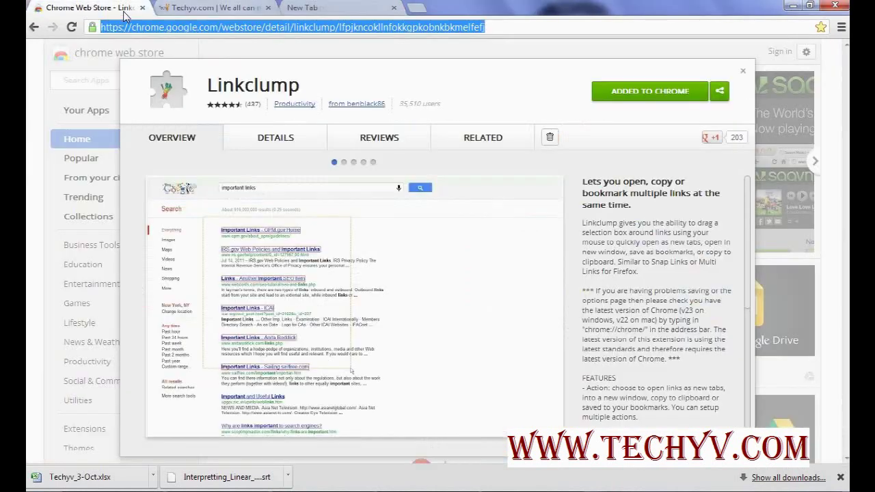
left_click(226, 8)
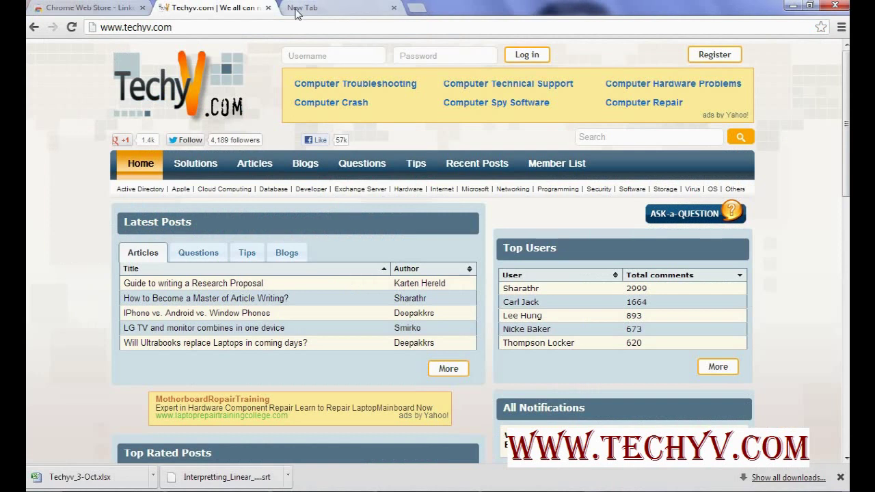
left_click(126, 8)
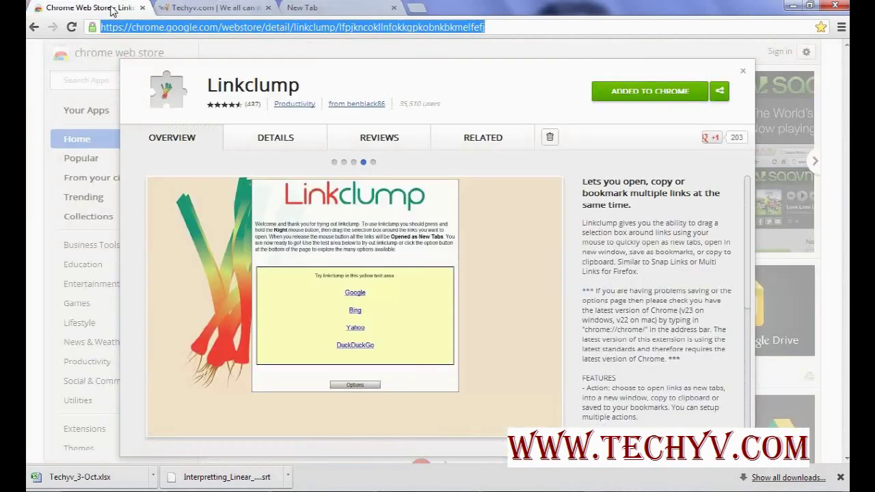
left_click(500, 24)
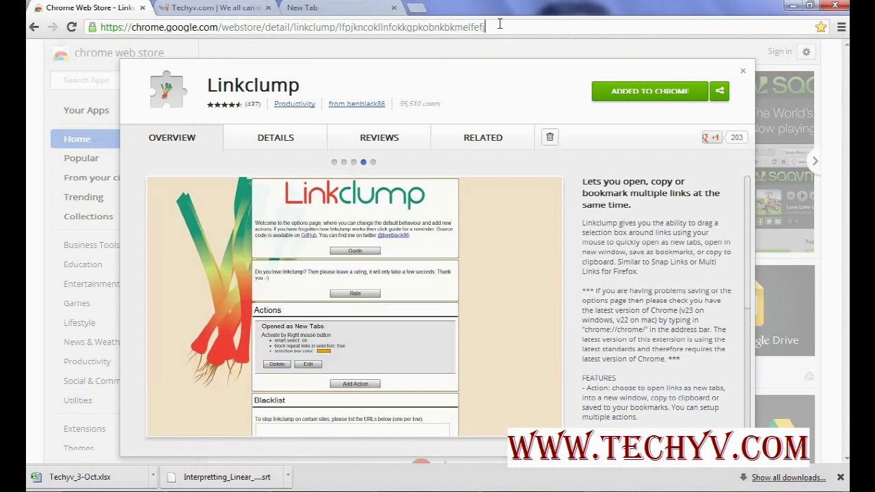
left_click_drag(485, 26, 103, 39)
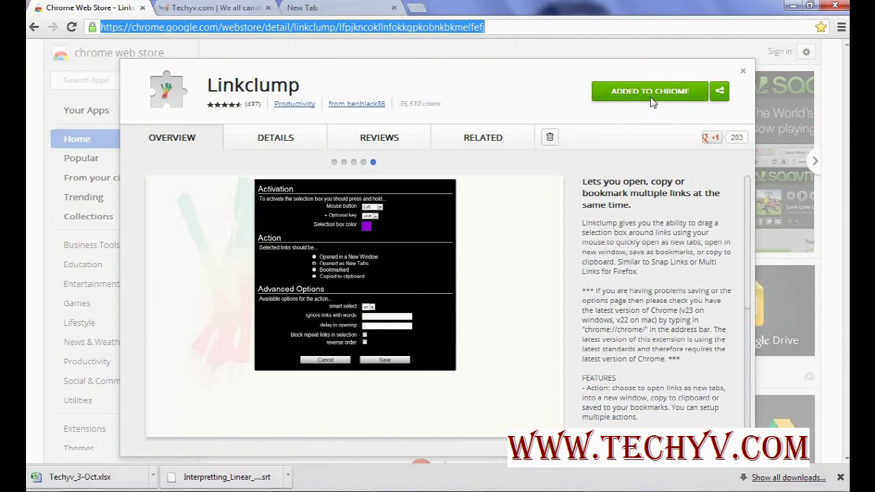
On the TechyV homepage, right-drag a Linkclump box over Latest Posts to open all its links.
left_click(241, 8)
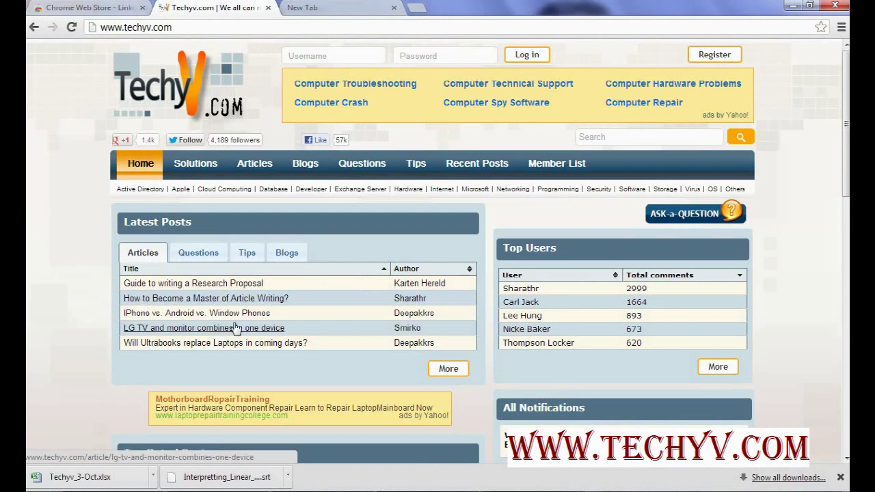
scroll(118, 260, "down", 1)
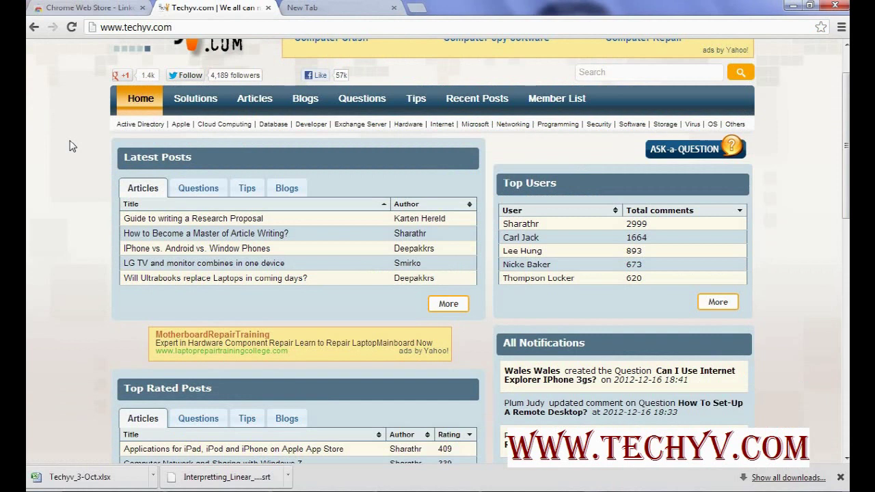
left_click_drag(69, 142, 478, 288)
Close all thirteen Linkclump-opened article and login tabs, ending back on the TechyV homepage.
left_click(145, 8)
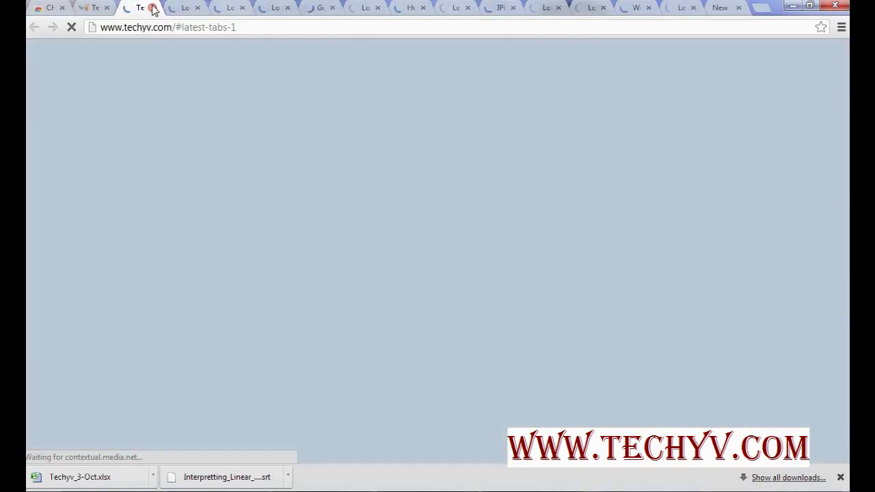
left_click(151, 7)
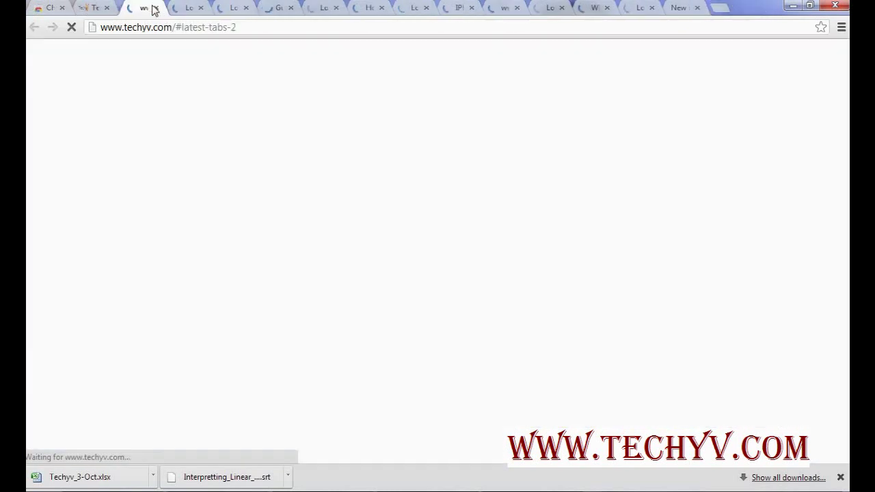
left_click(152, 8)
left_click(152, 8)
left_click(152, 8)
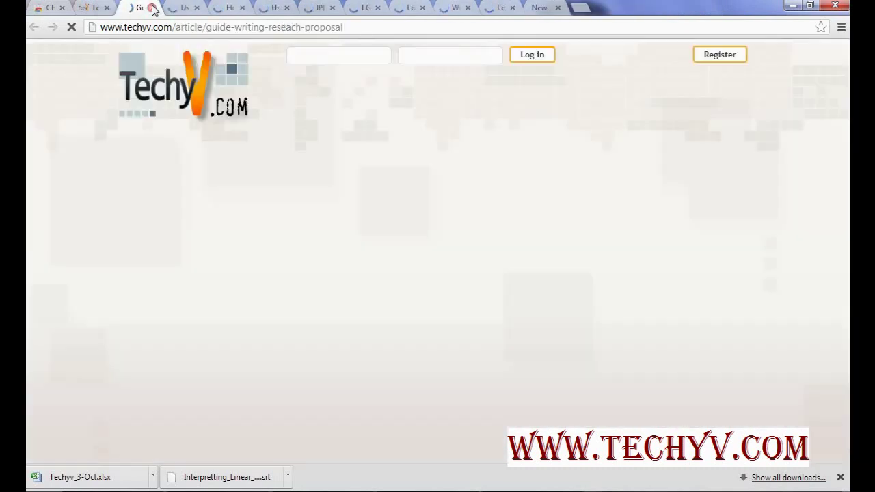
left_click(152, 7)
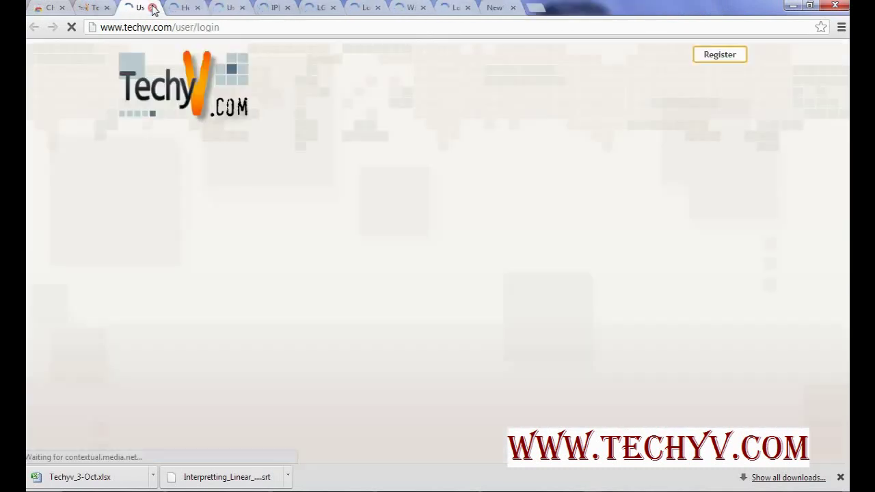
left_click(151, 8)
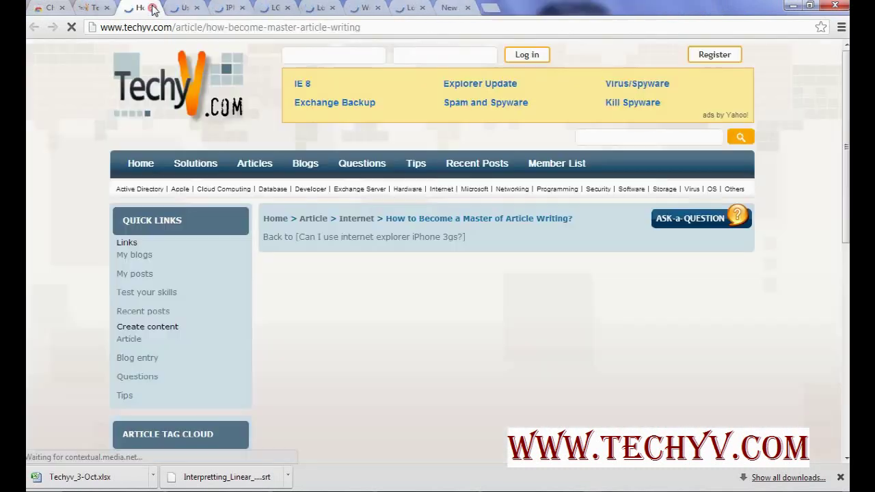
left_click(152, 7)
left_click(151, 8)
left_click(152, 7)
left_click(152, 8)
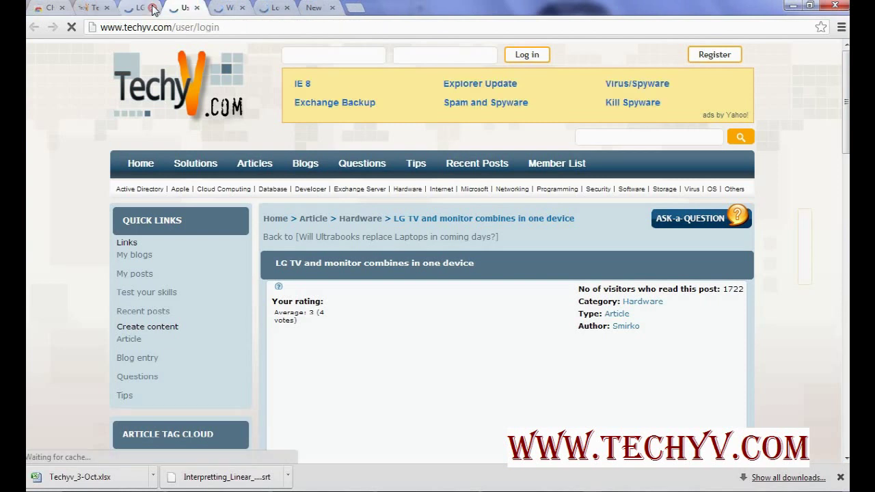
left_click(152, 8)
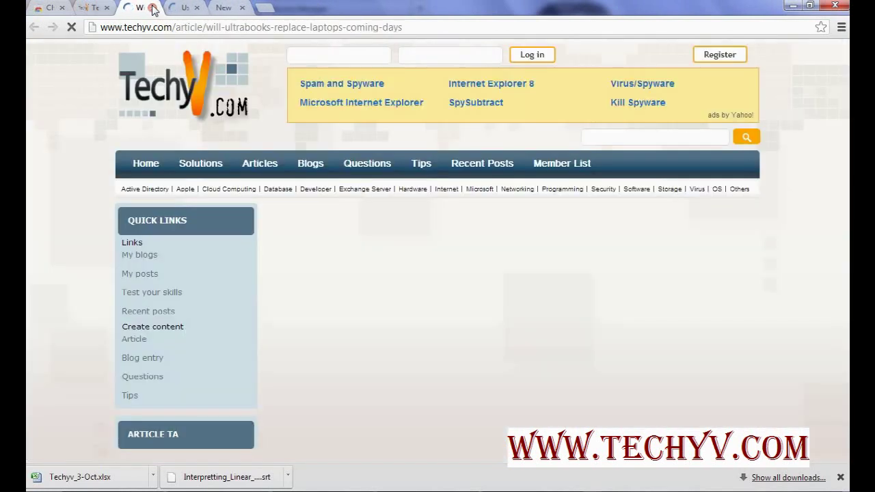
left_click(152, 8)
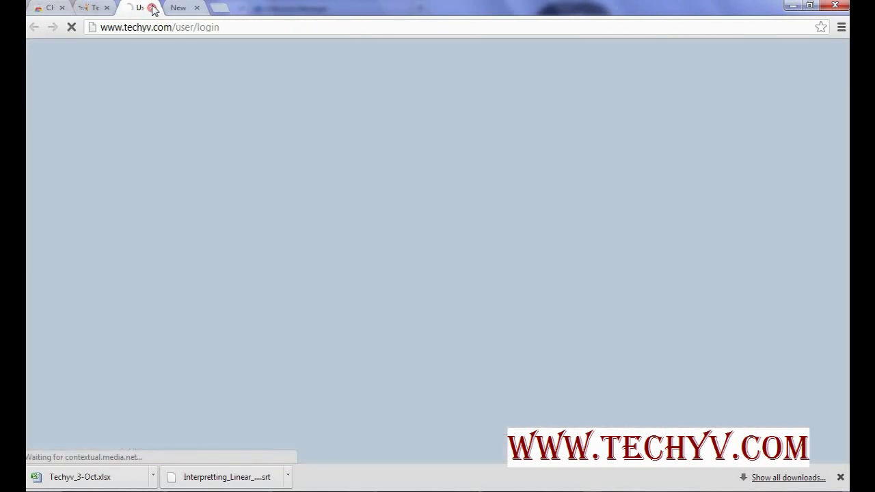
left_click(151, 8)
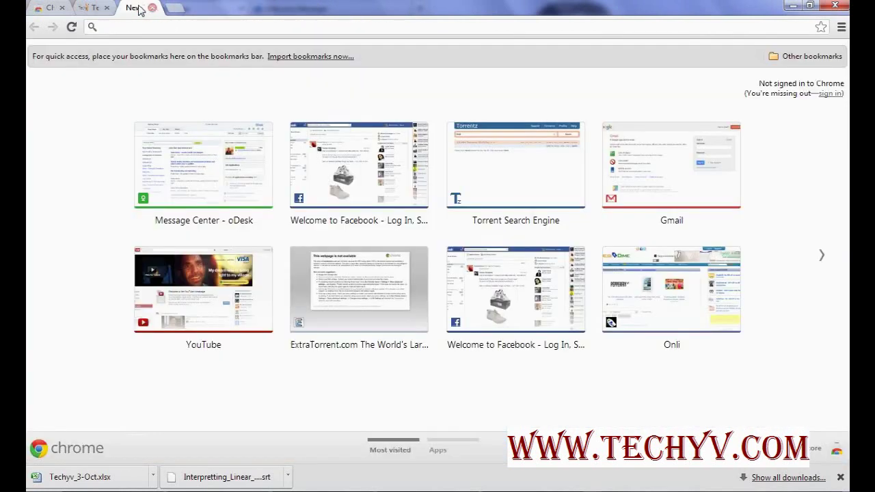
left_click(91, 8)
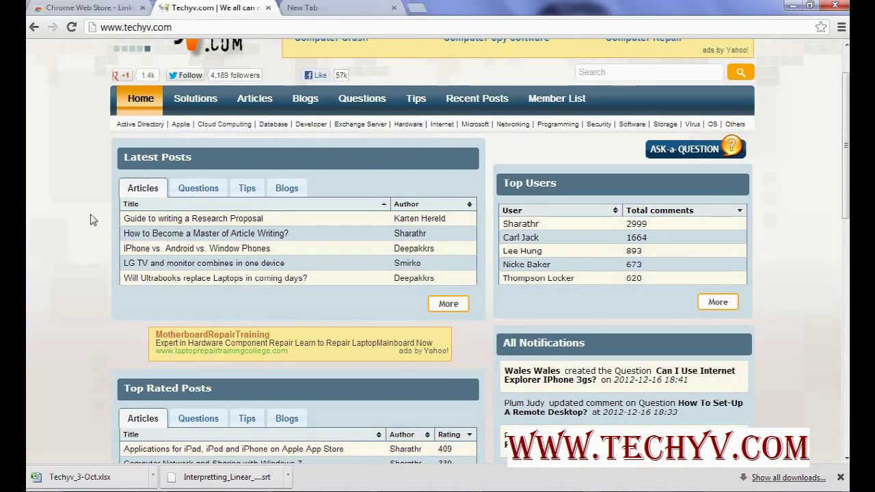
Box-select the first two Latest Posts articles into tabs, then close the Research Proposal tab.
left_click_drag(106, 219, 318, 238)
left_click(333, 10)
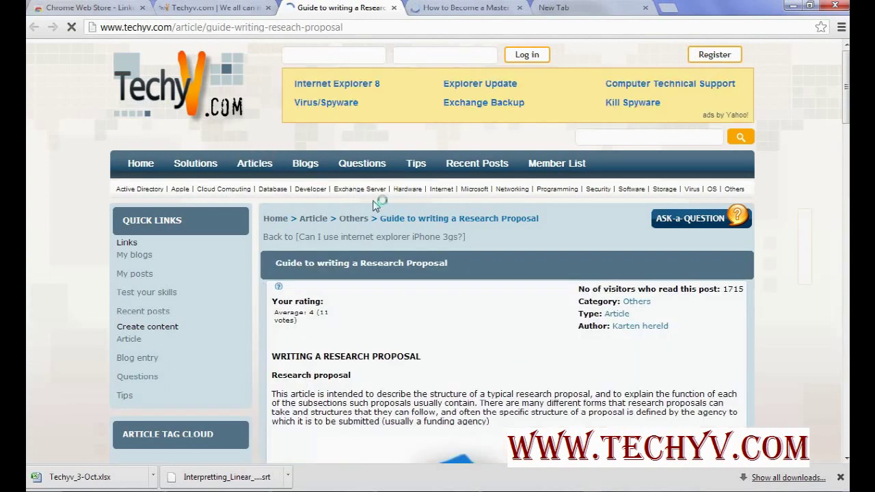
left_click(394, 9)
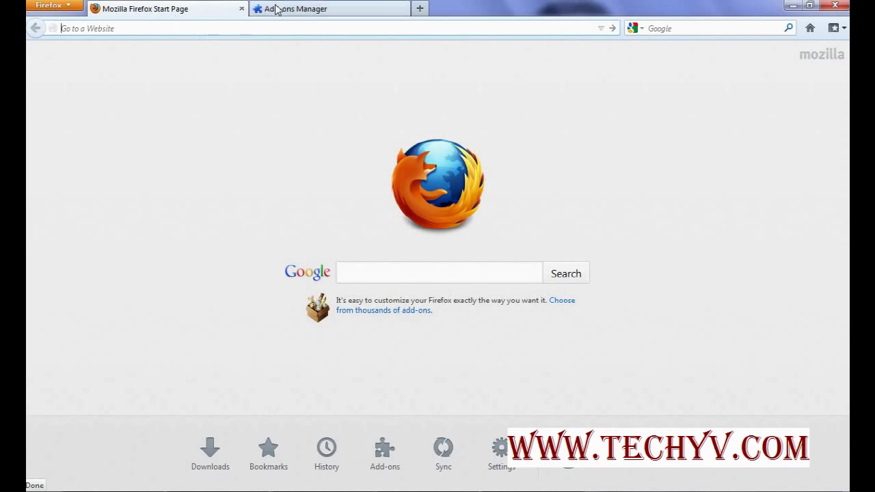
Sort the Add-ons Manager's 'multi links' search results by name and return to the Firefox start page.
left_click(276, 10)
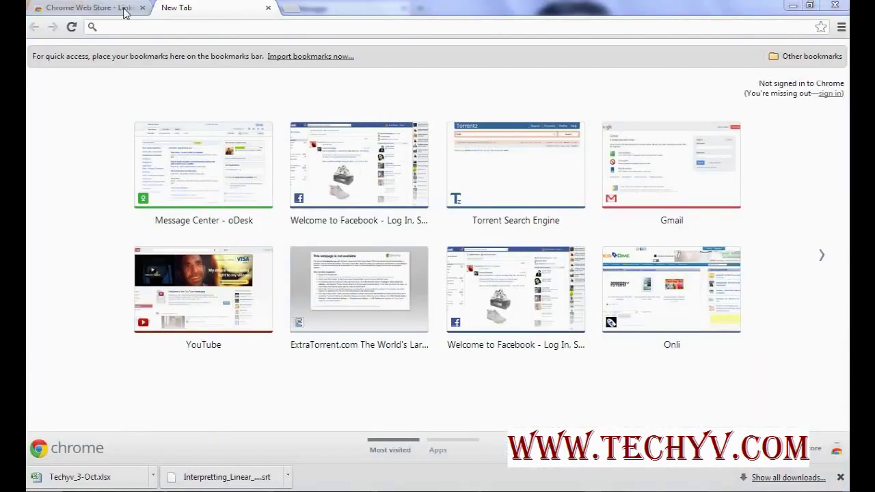
left_click(120, 9)
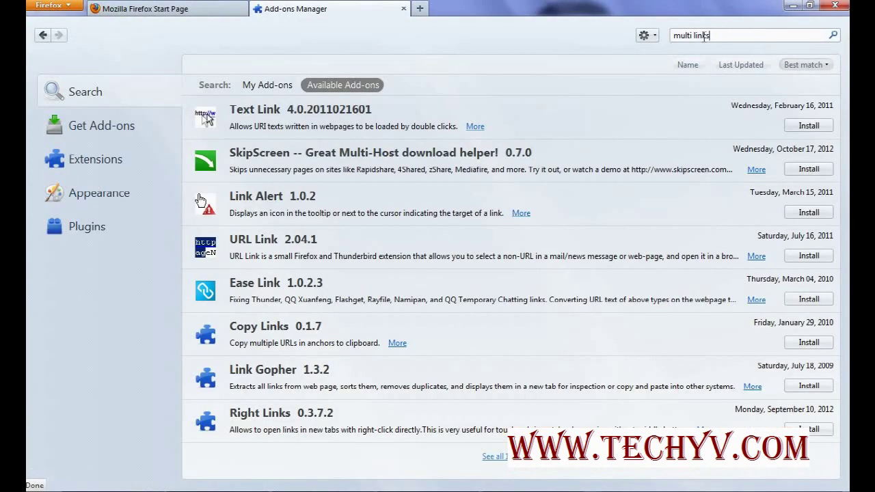
left_click_drag(715, 36, 680, 39)
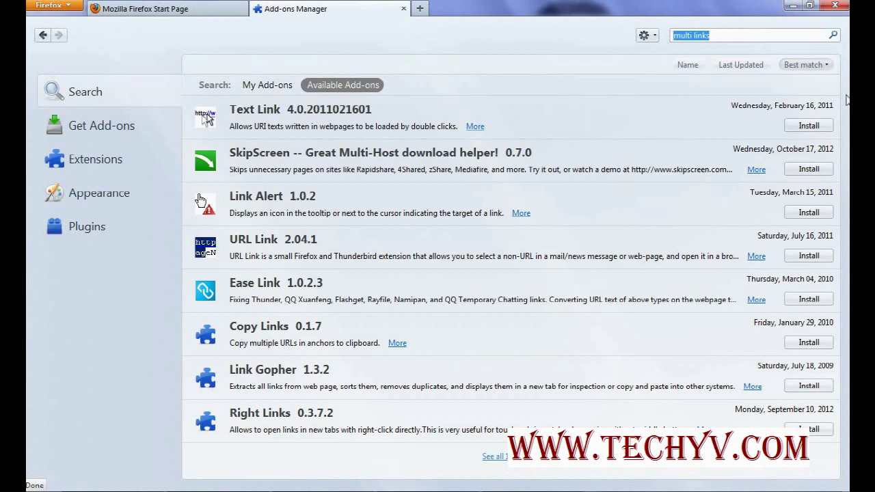
left_click(751, 36)
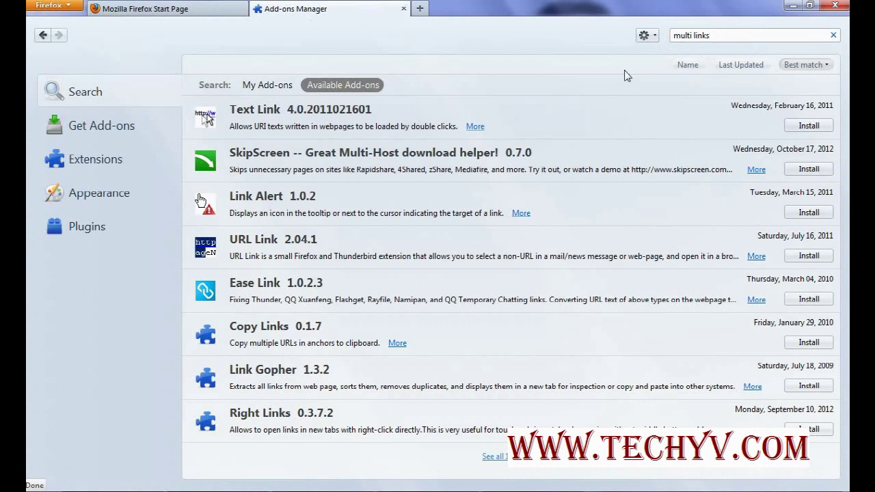
left_click(688, 65)
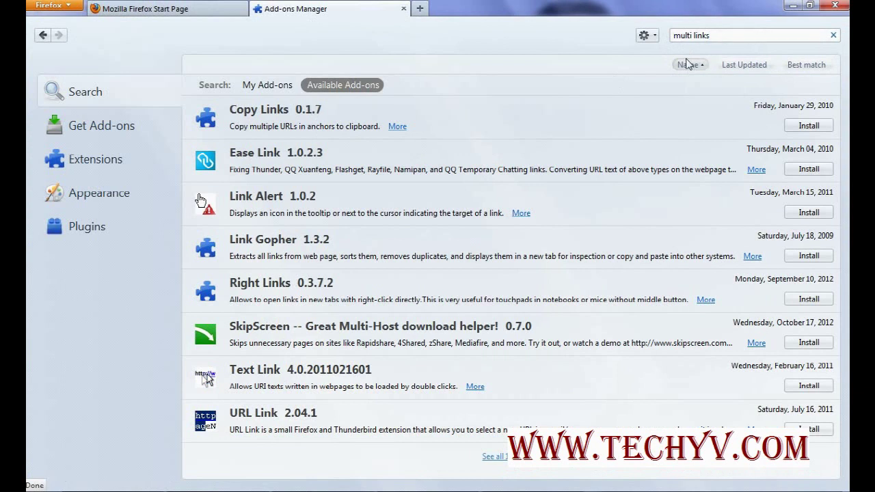
left_click(186, 11)
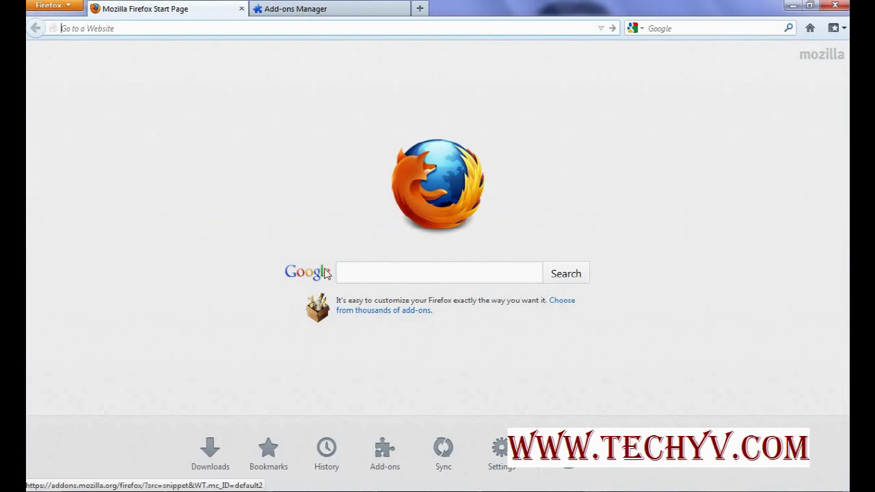
Test box-selecting the start page's add-ons link, then load techyv.com in the first tab.
left_click_drag(280, 291, 606, 322)
left_click(500, 12)
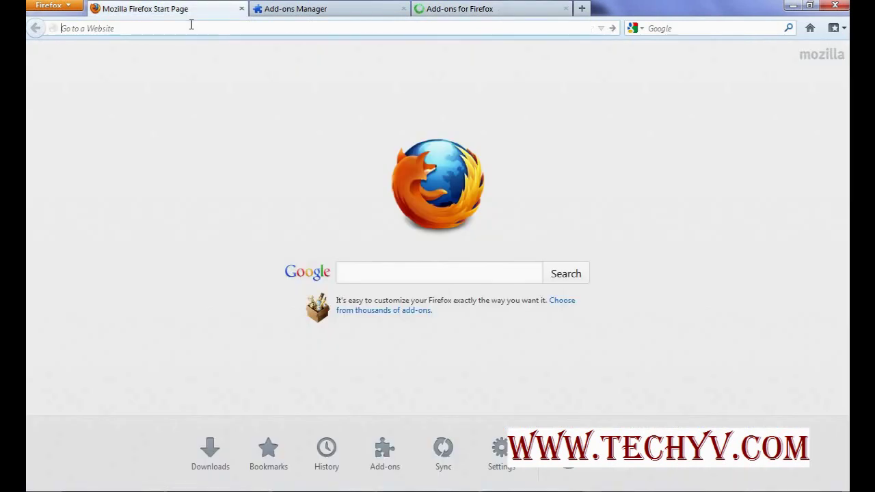
left_click(192, 25)
type("techyv.com")
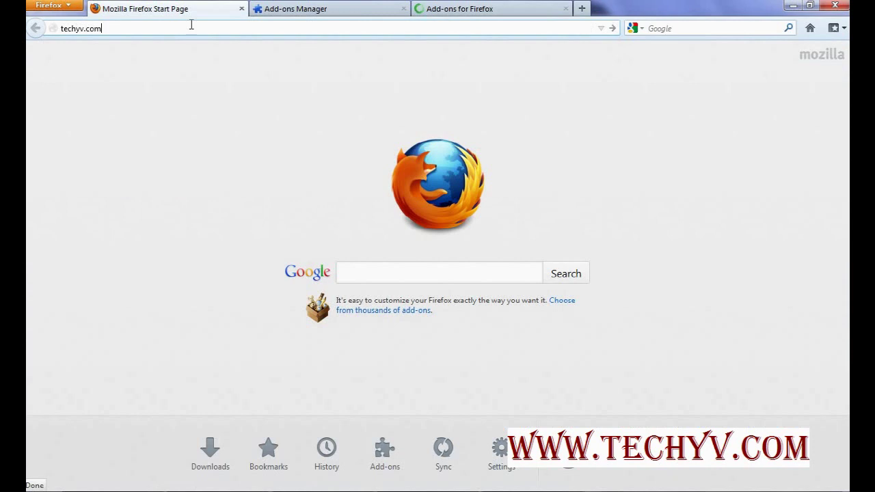
key("Return")
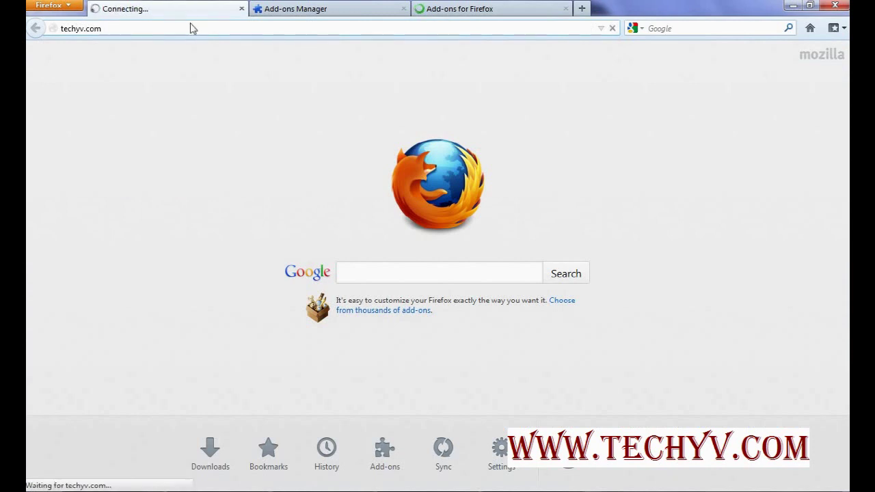
Close the Add-ons for Firefox tab and confirm Multi Links is installed in the search results.
left_click(540, 10)
left_click(565, 9)
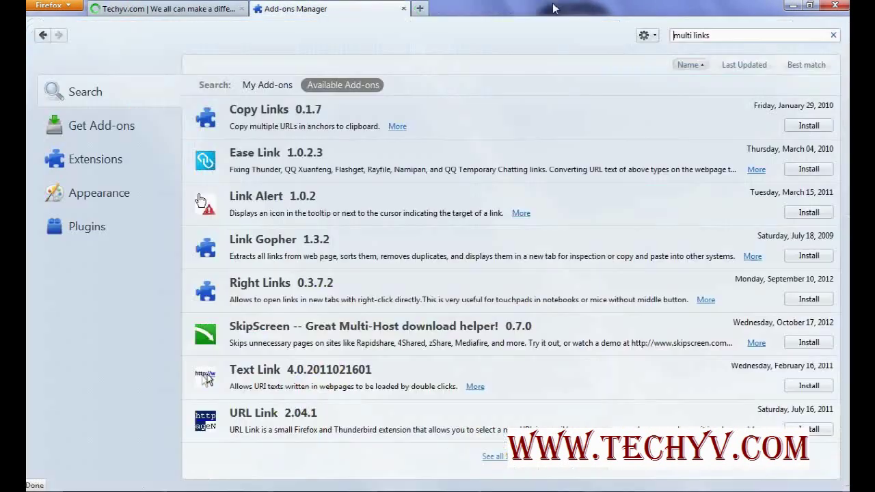
left_click(189, 9)
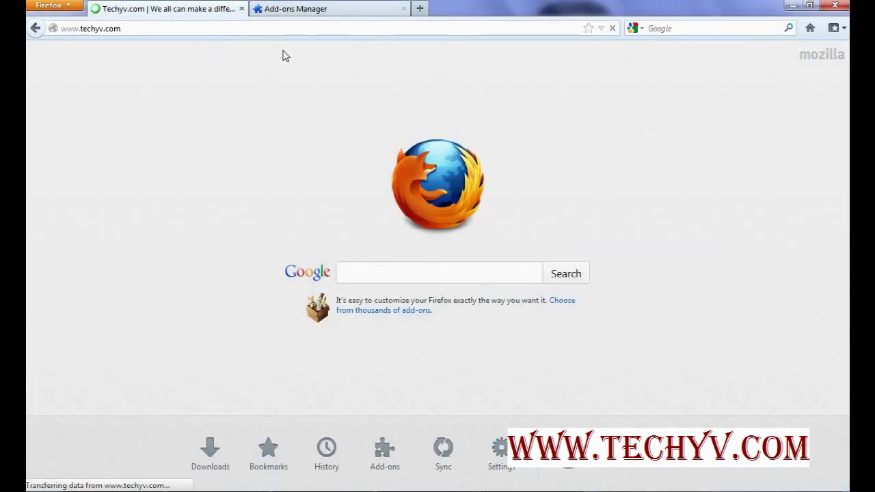
key("ctrl+Tab")
left_click(190, 10)
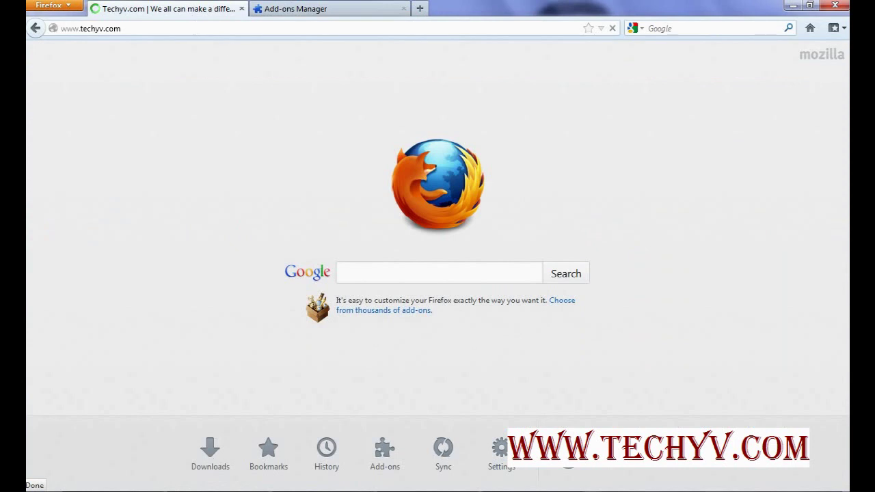
Bring the Chrome Linkclump window forward from the taskbar and close Chrome.
mouse_move(113, 487)
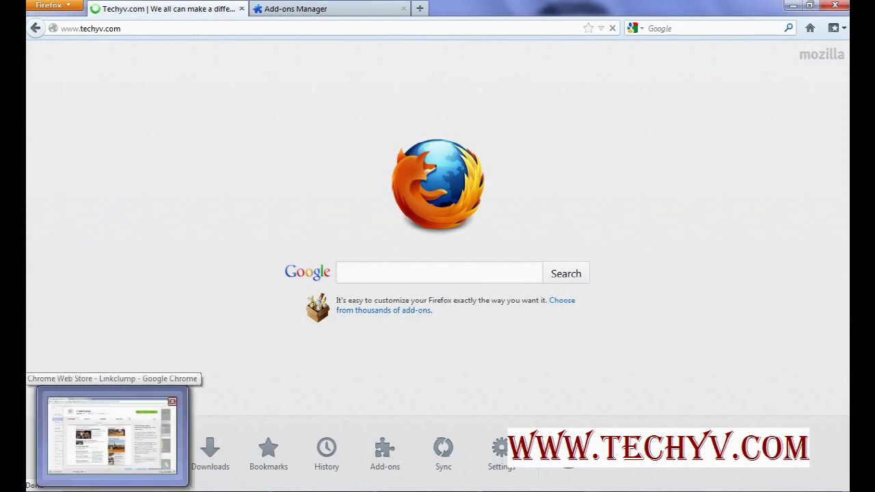
left_click(109, 434)
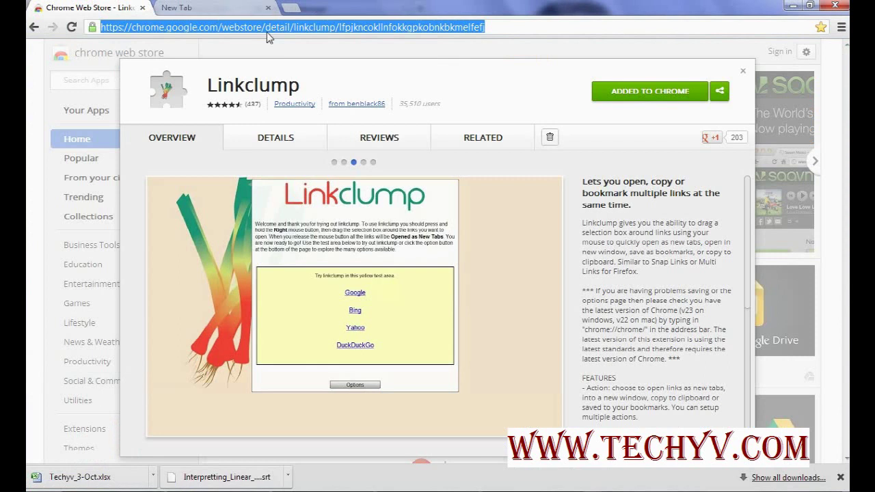
left_click(834, 6)
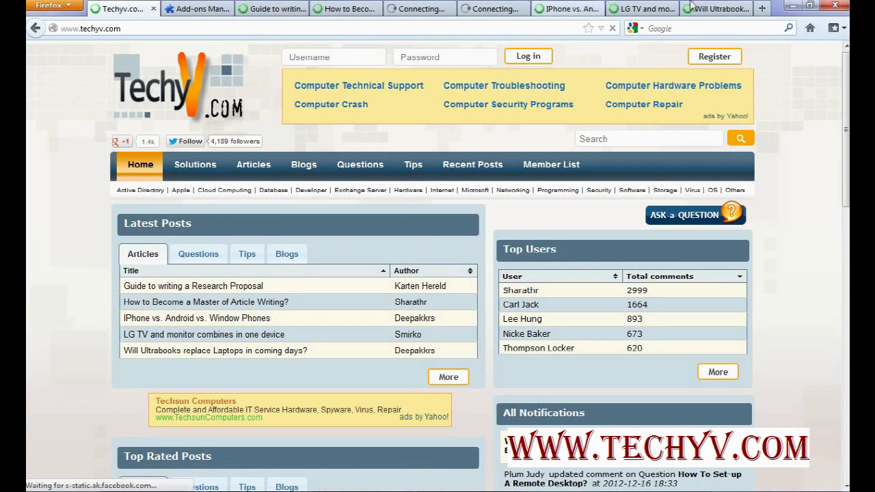
Close the Ultrabooks, LG TV, iPhone vs. Android, Master, Research Proposal, Add-ons Manager and duplicate TechyV tabs.
left_click(746, 10)
left_click(747, 9)
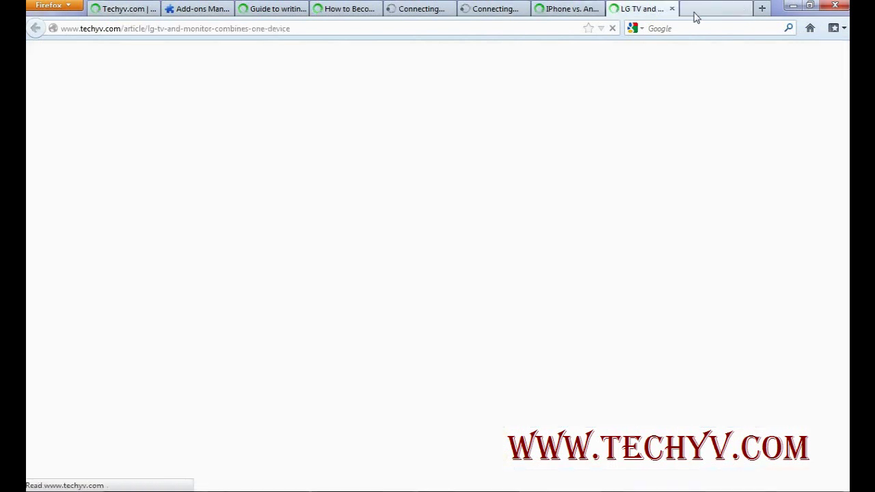
left_click(746, 9)
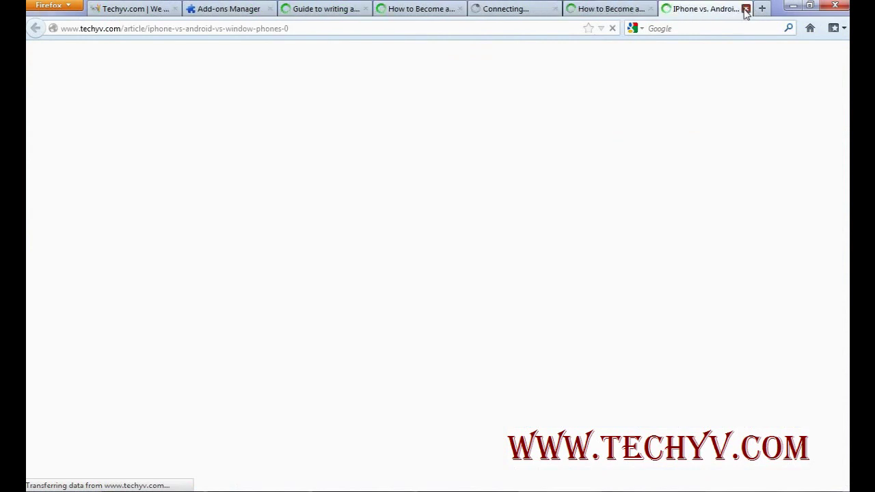
left_click(746, 10)
left_click(746, 10)
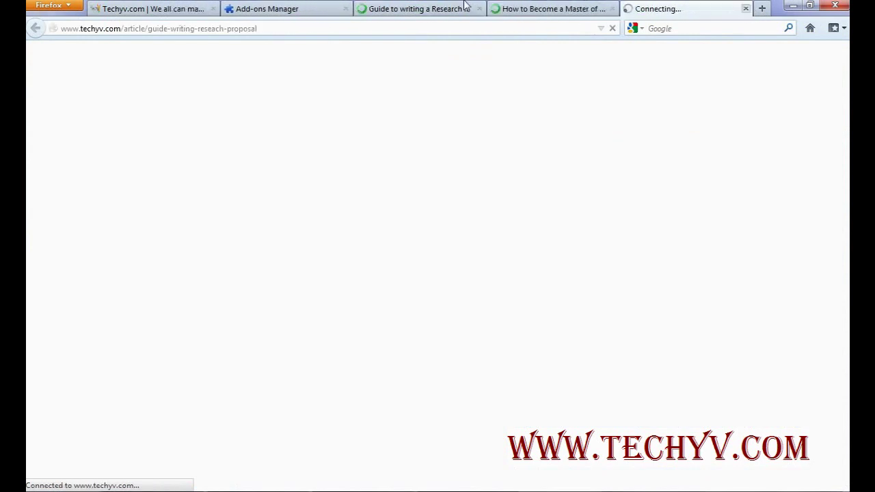
left_click(345, 9)
left_click(346, 9)
left_click(346, 13)
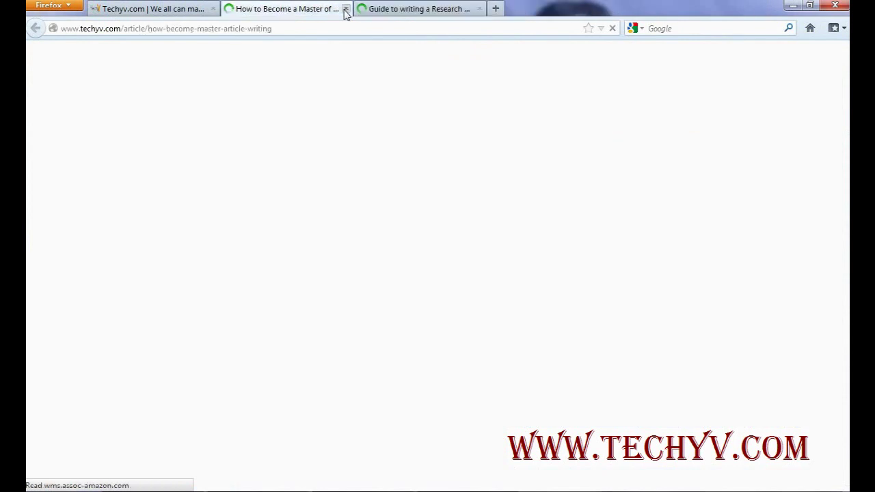
left_click(345, 9)
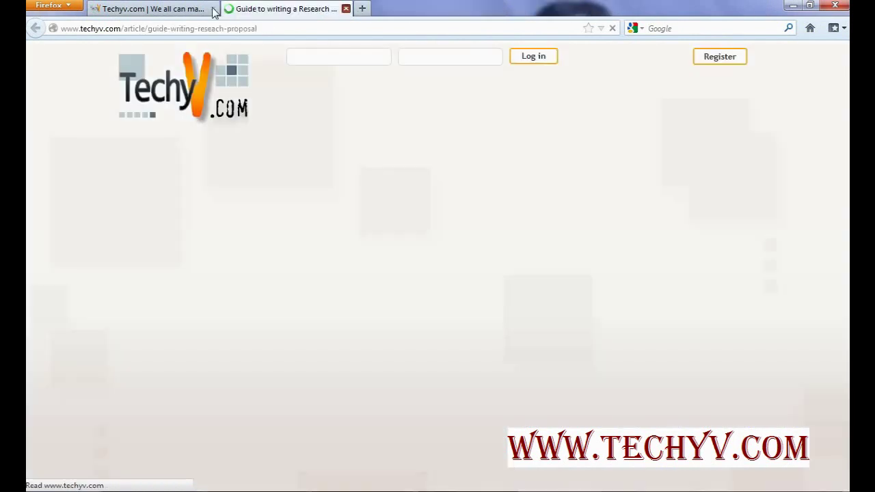
left_click(212, 9)
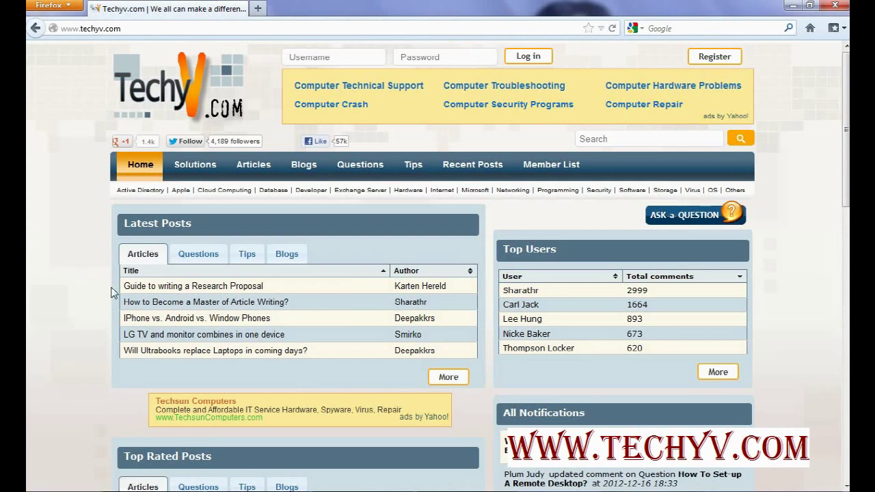
left_click_drag(303, 306, 307, 309)
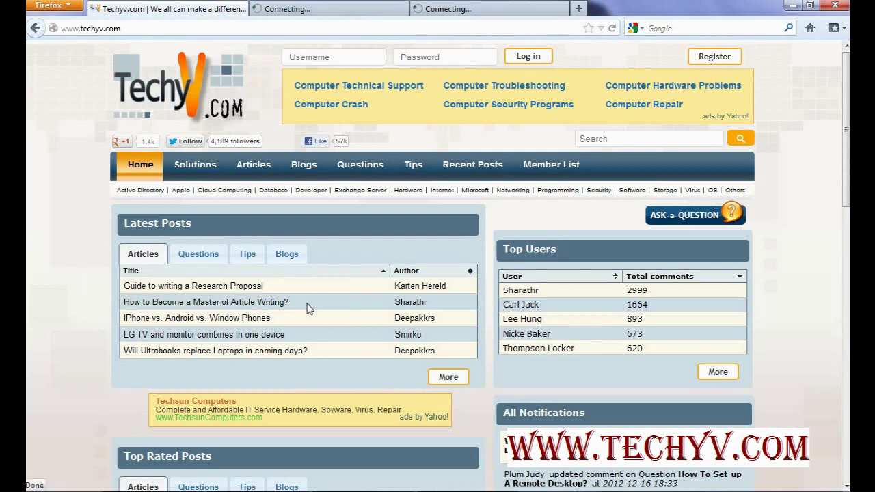
left_click(344, 19)
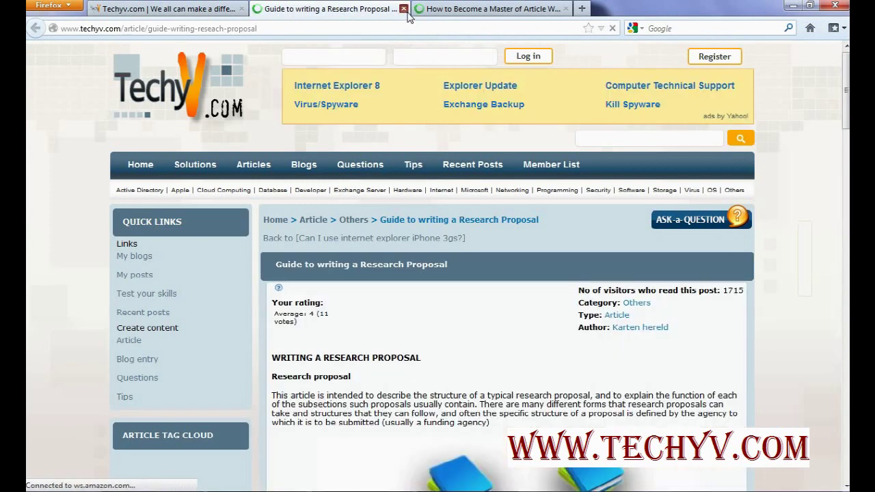
left_click(404, 9)
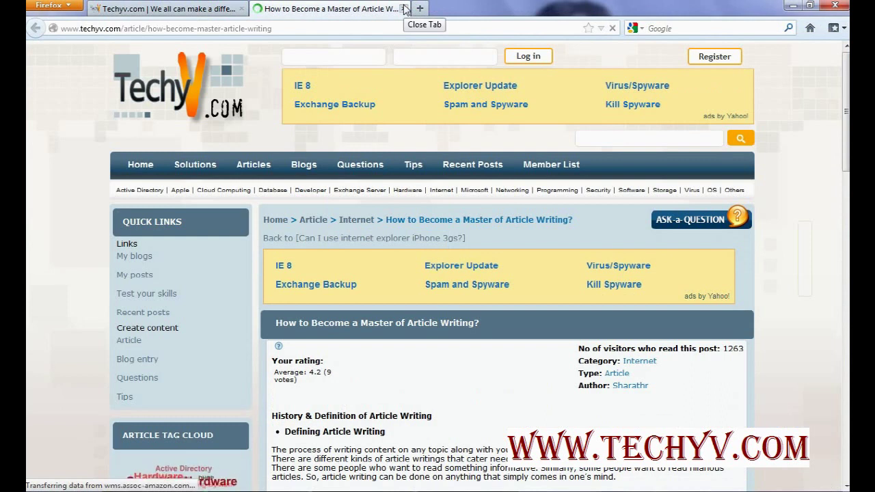
left_click(405, 9)
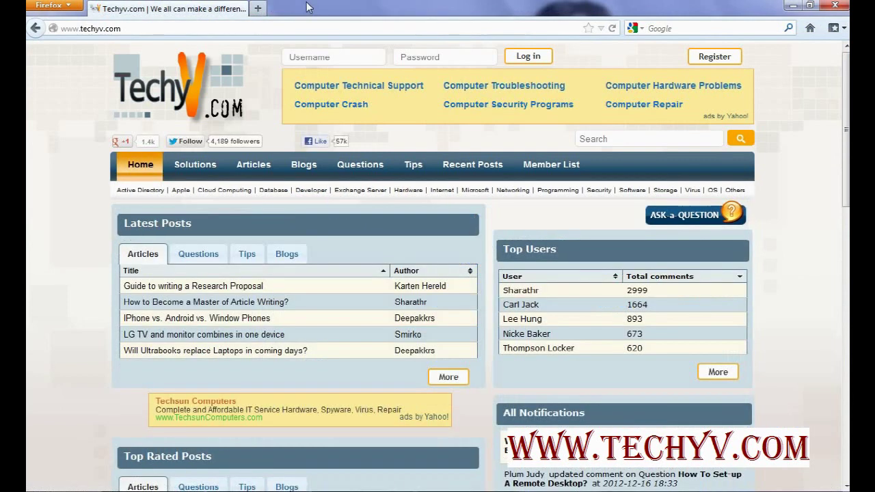